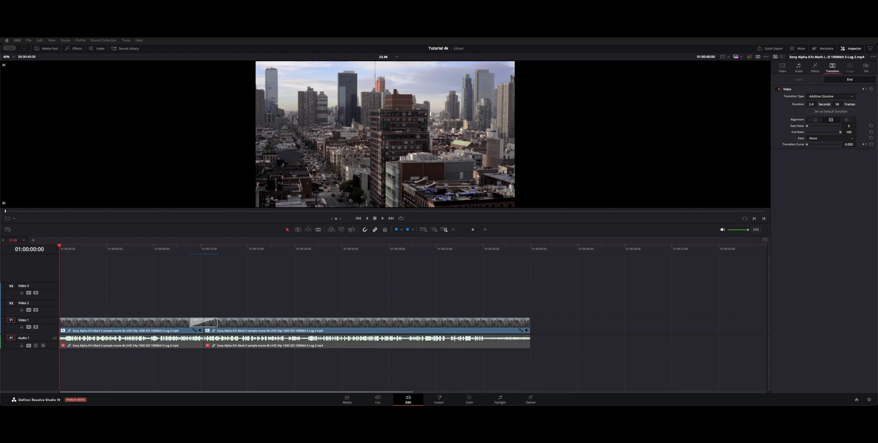
- Move the playhead to 01:00:09:21 and drag the Additive Dissolve on Video 1 out to about 4.9 seconds
drag(201, 252, 176, 258)
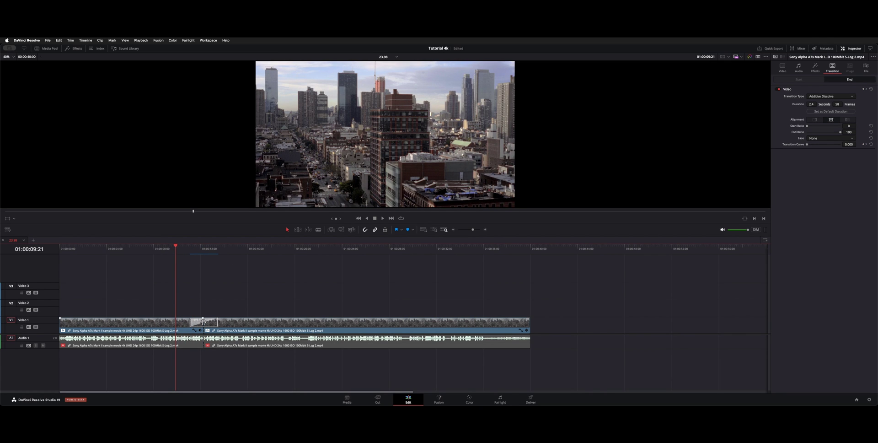
drag(218, 324, 232, 330)
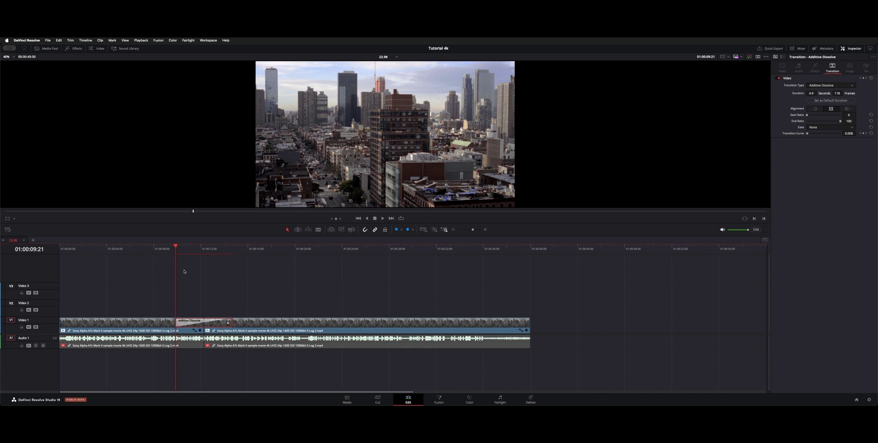
- Review the Playback render cache options, then play from 01:00:09:03 through the dissolve
click(141, 41)
mouse_move(166, 73)
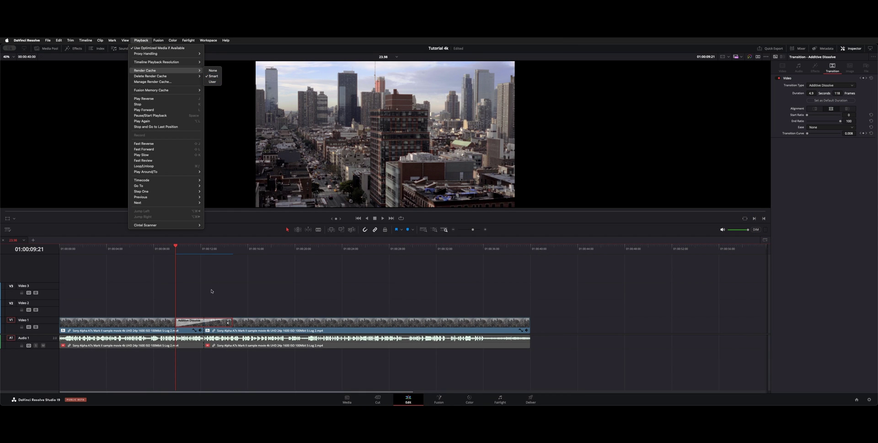
click(167, 251)
click(166, 251)
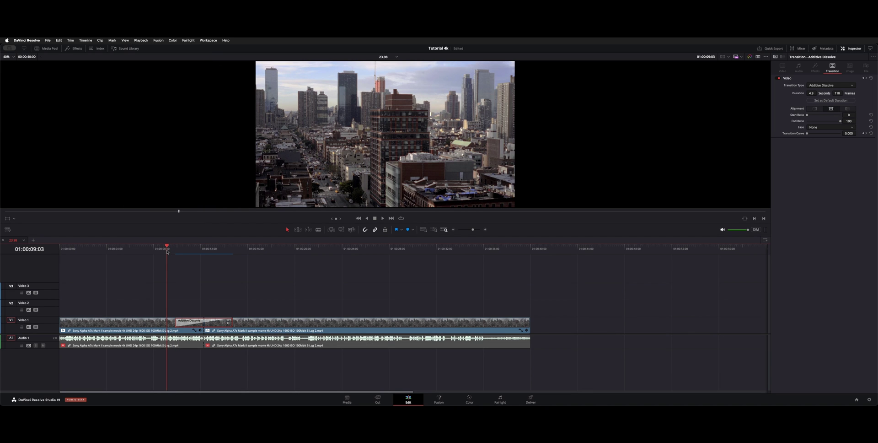
key(space)
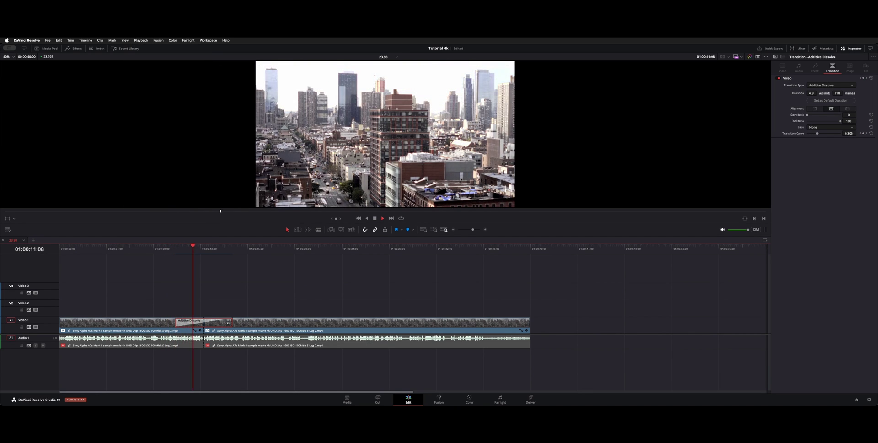
- Set Render Cache to None and play through the dissolve from just before it
click(145, 40)
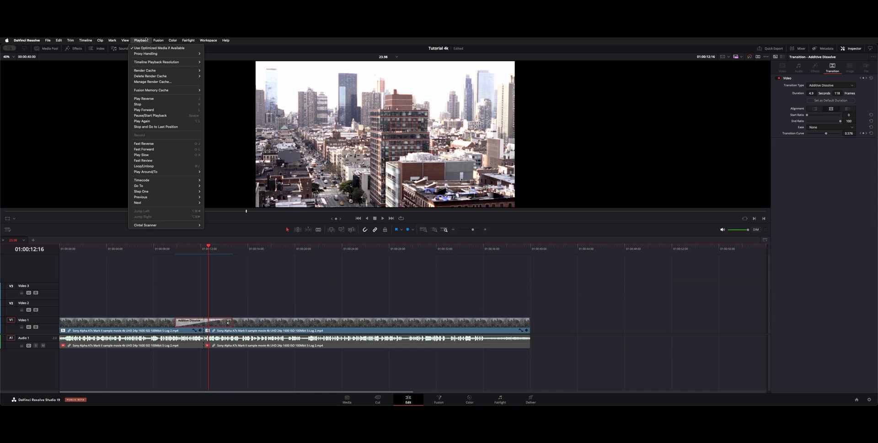
mouse_move(197, 71)
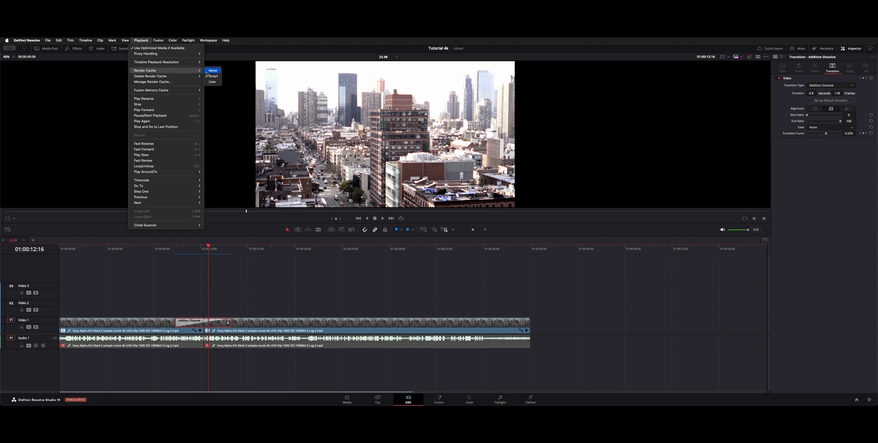
click(208, 73)
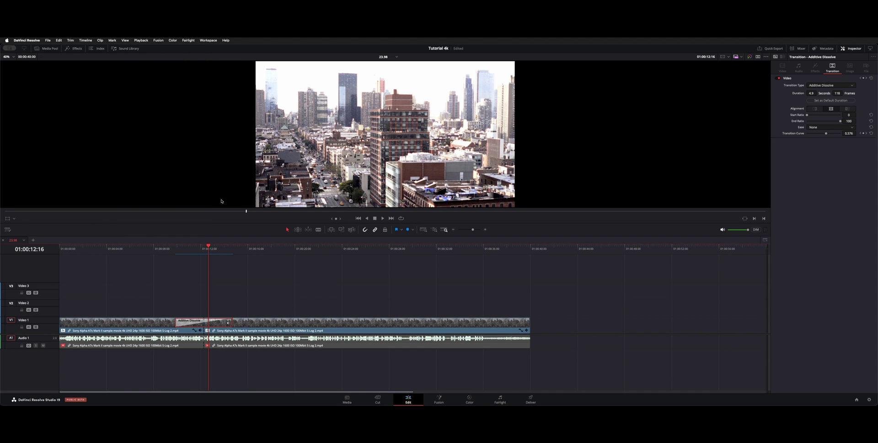
click(195, 248)
key(space)
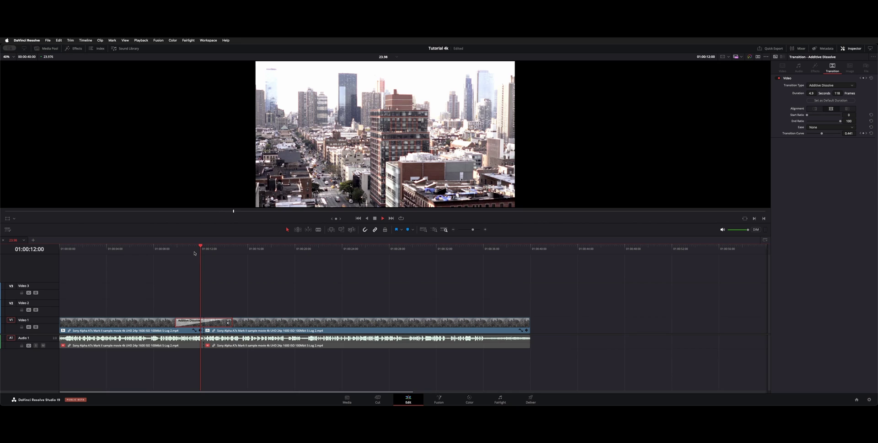
key(space)
- Switch the render cache mode to User
click(141, 41)
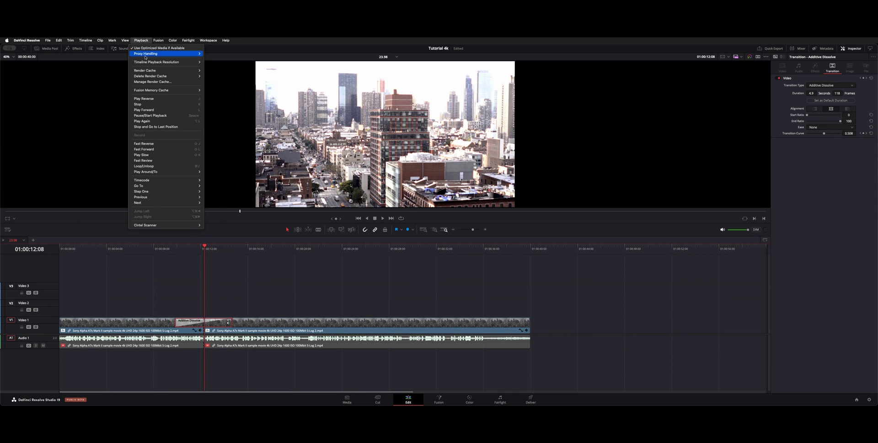
mouse_move(192, 70)
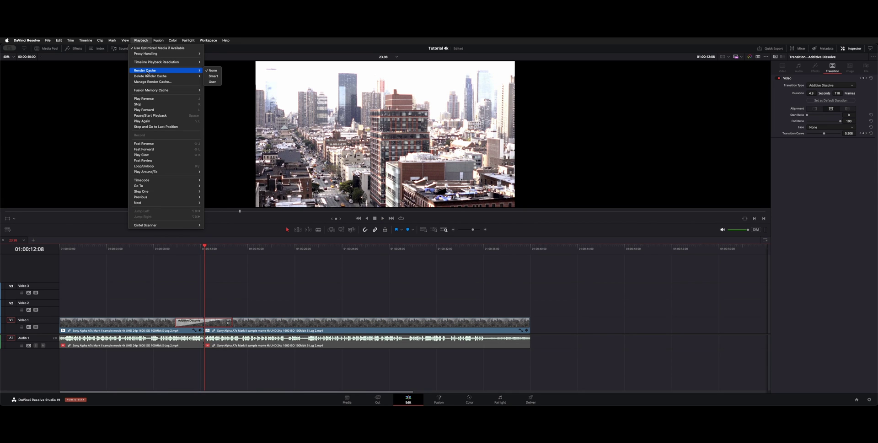
click(213, 82)
click(177, 250)
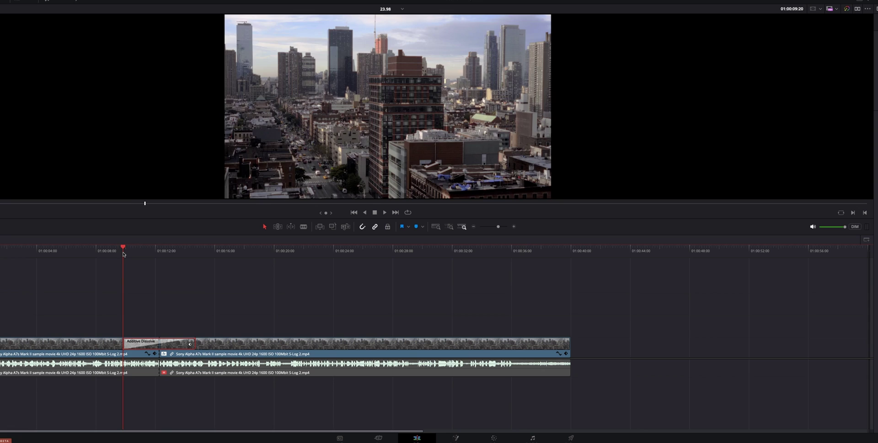
drag(123, 253, 141, 253)
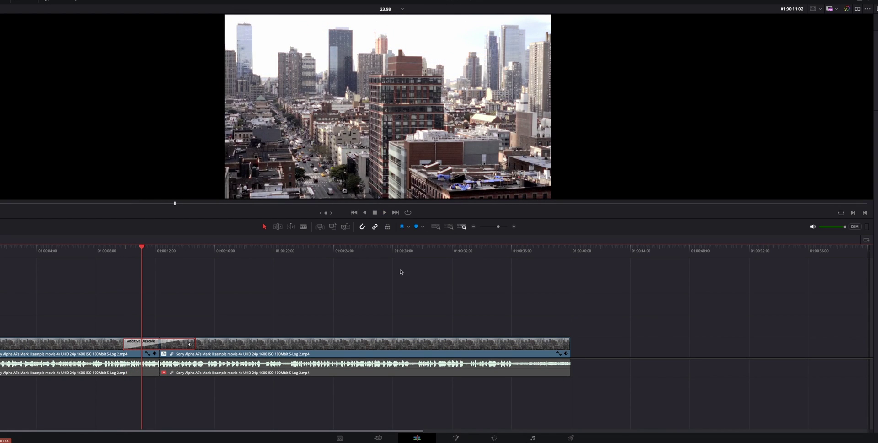
key(shift+9)
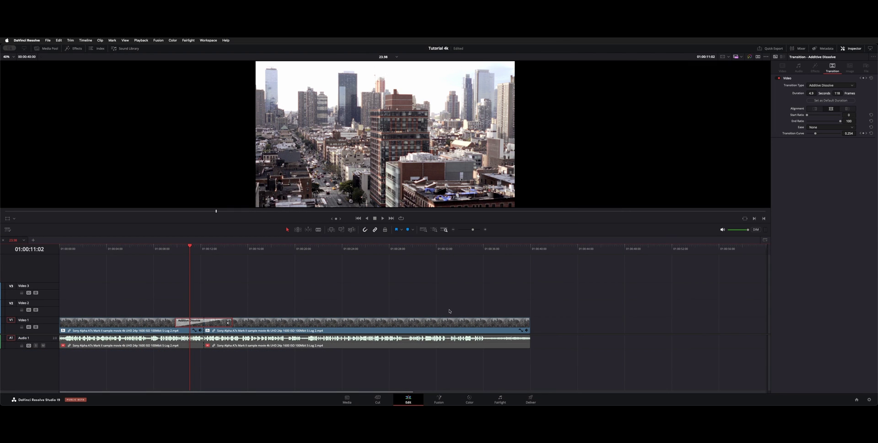
- Scrub the playhead back to 01:00:10:14 and check the Render Cache mode choices
click(198, 246)
mouse_move(198, 247)
mouse_down()
mouse_move(174, 250)
mouse_move(184, 251)
mouse_up()
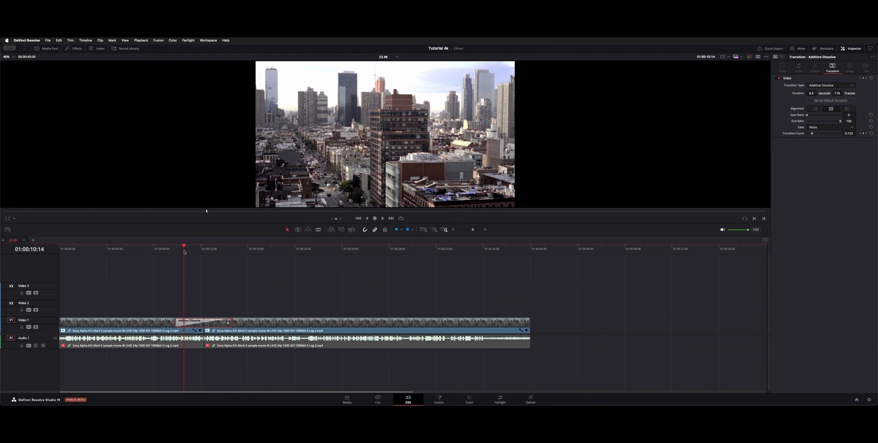
click(141, 41)
mouse_move(142, 71)
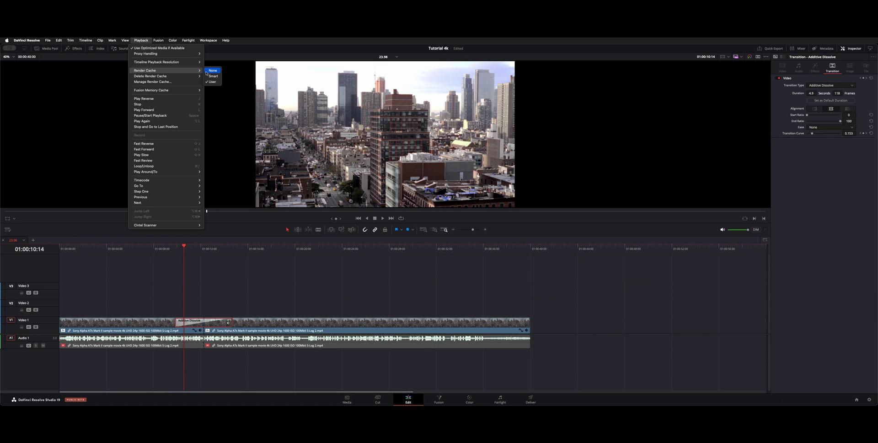
click(213, 76)
- Step forward a few frames and show the Fusion Memory Cache choices, currently On
key(Right)
key(Right)
key(Right)
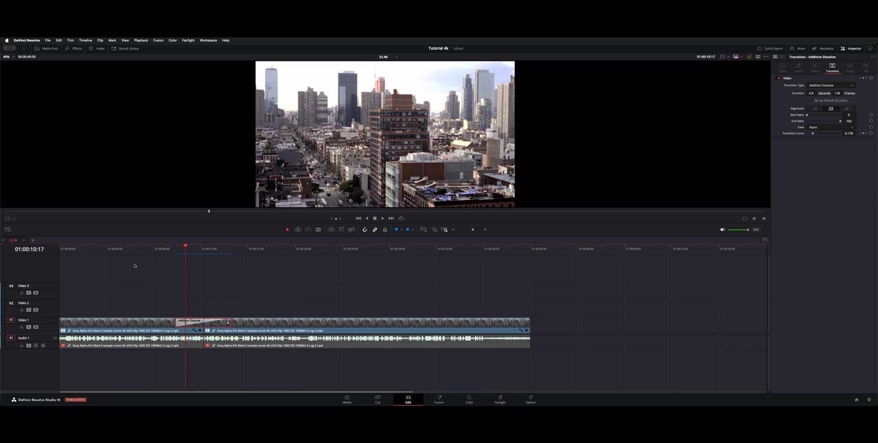
click(141, 40)
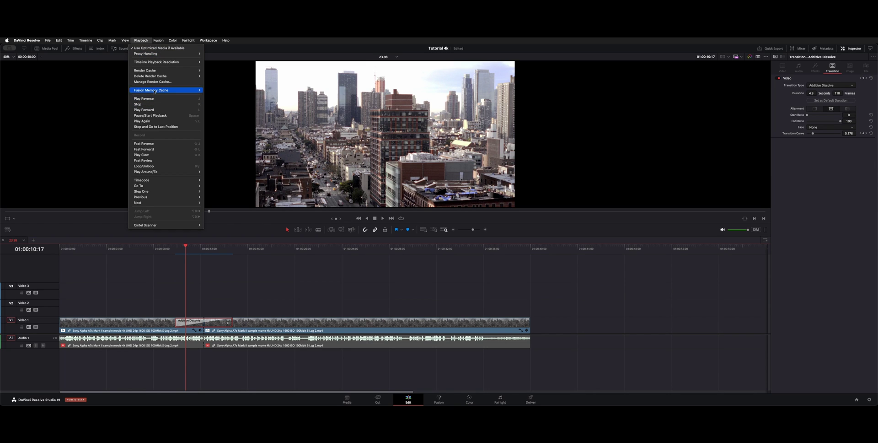
mouse_move(155, 93)
- Delete the render cache using Delete Render Cache > Selected Clips
mouse_move(139, 76)
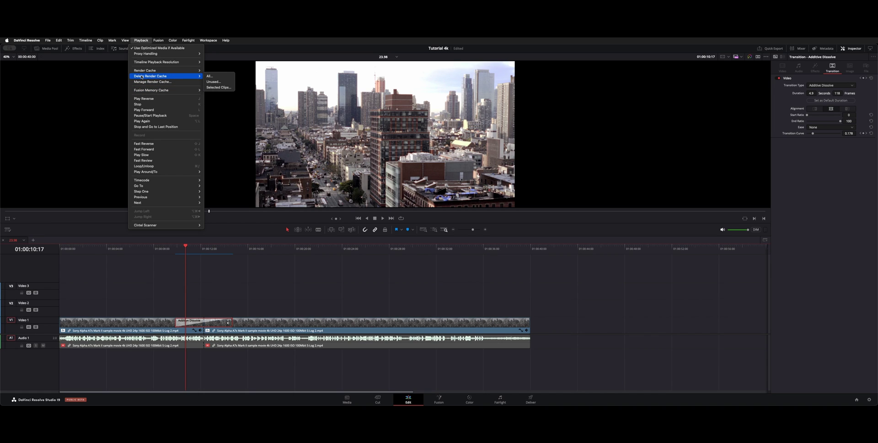
click(229, 87)
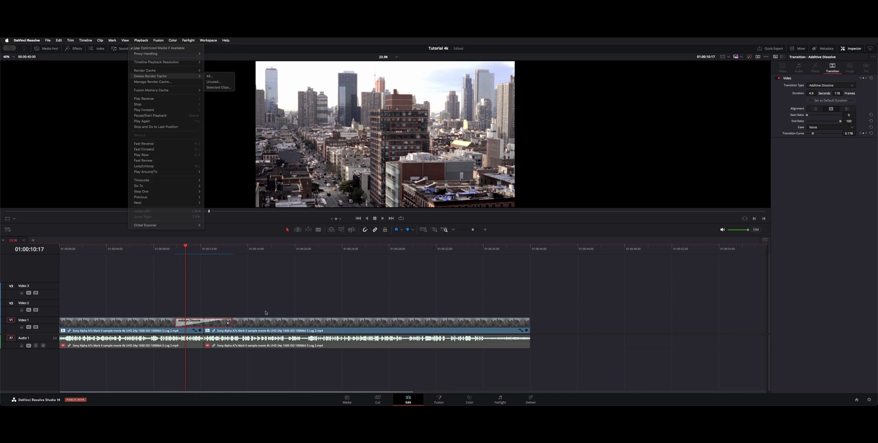
- Select the city clips on the timeline and delete their render cache with Selected Clips
click(131, 321)
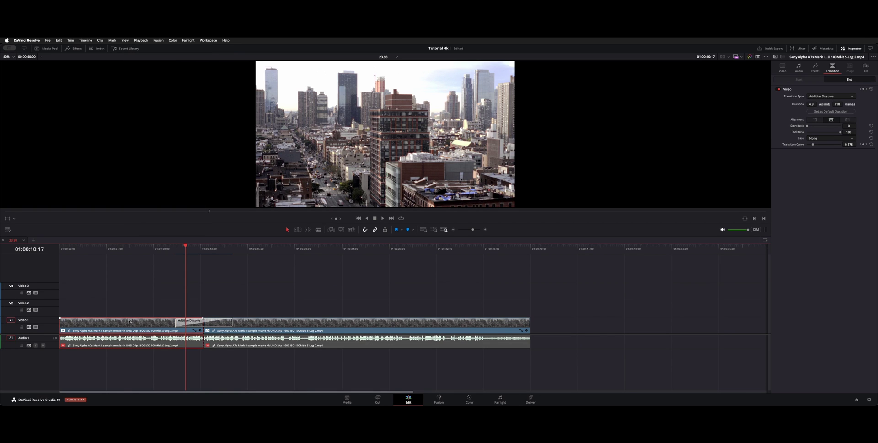
right_click(410, 340)
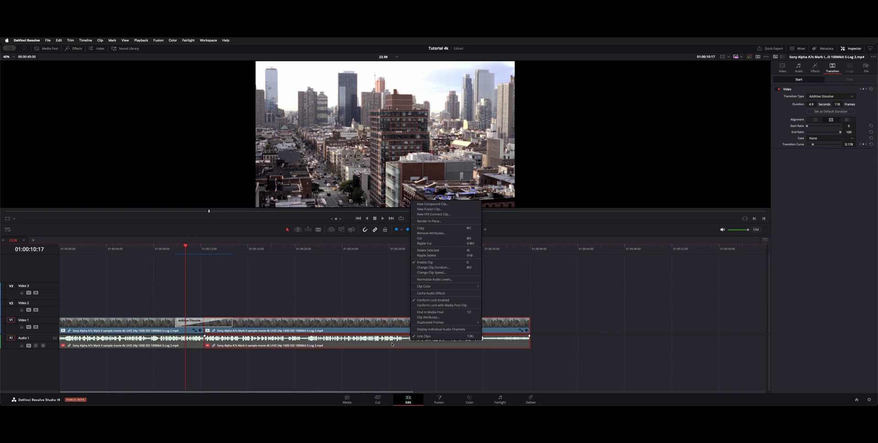
click(391, 344)
click(376, 322)
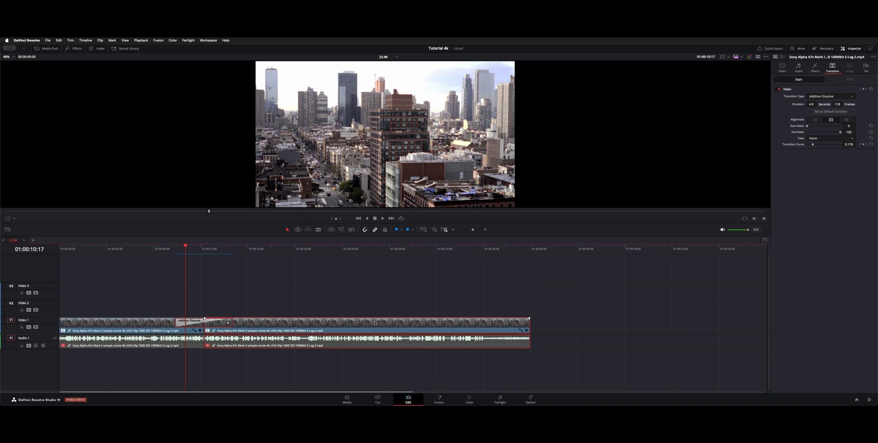
click(138, 335)
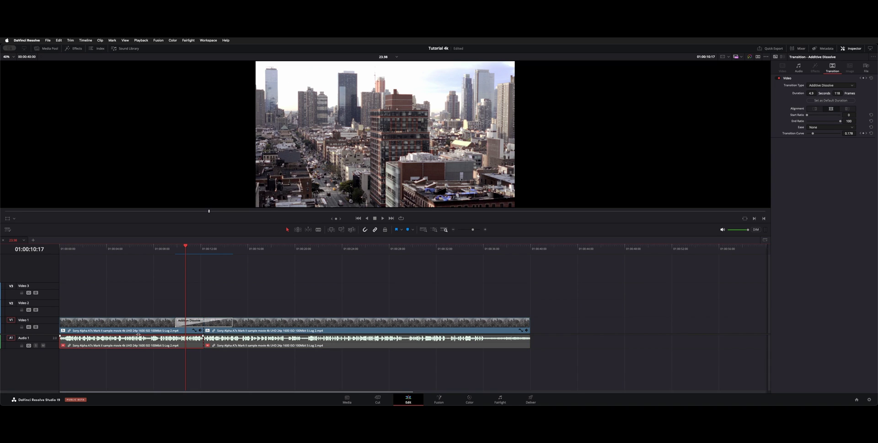
click(306, 345)
click(145, 326)
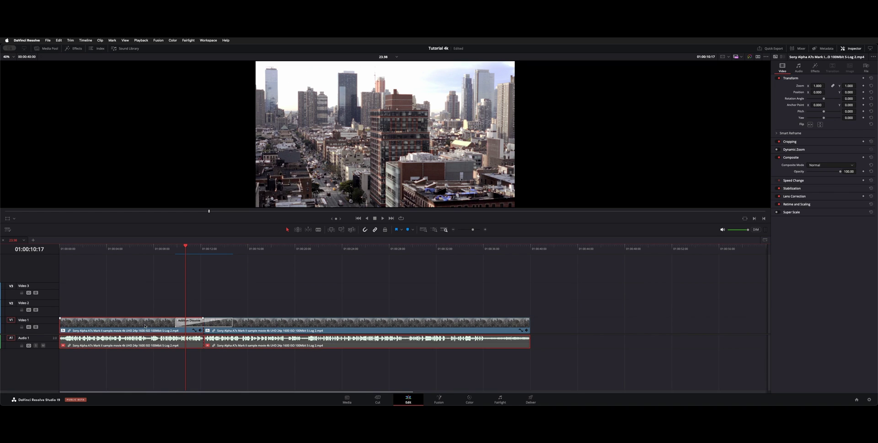
click(136, 39)
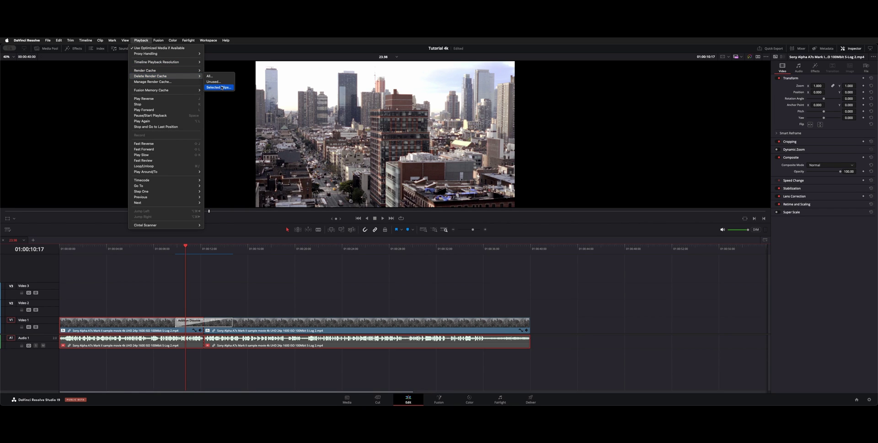
click(222, 88)
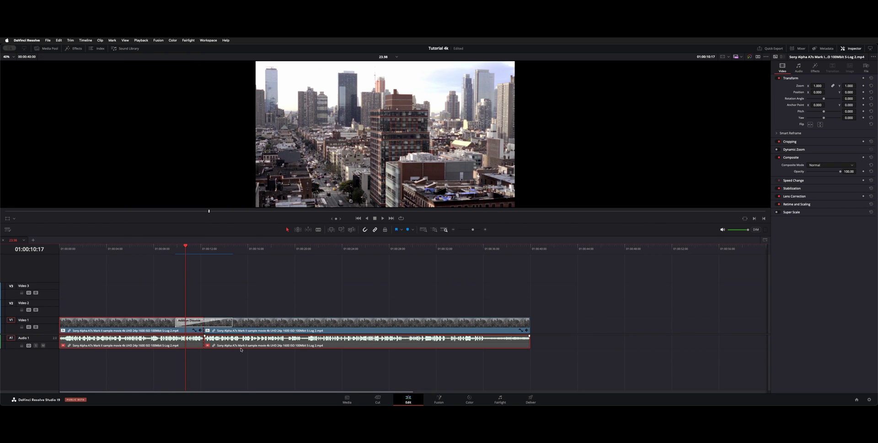
- Open Manage Render Cache to see each project's cache, including Tutorial 4k at 63.7 GB
click(137, 40)
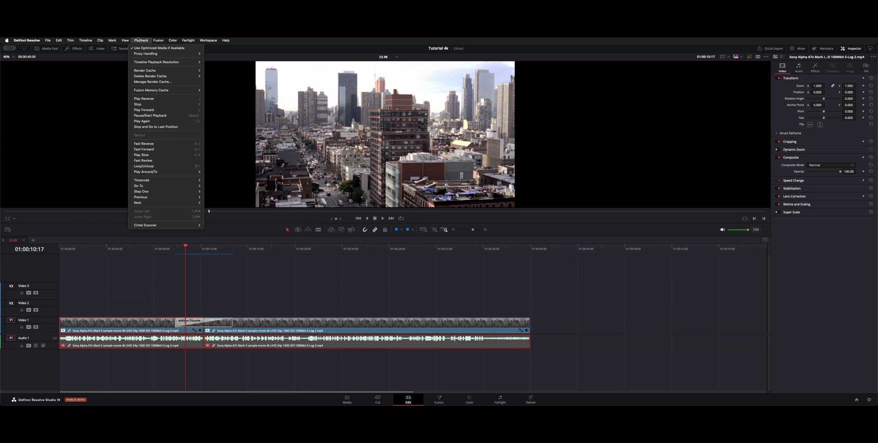
click(175, 83)
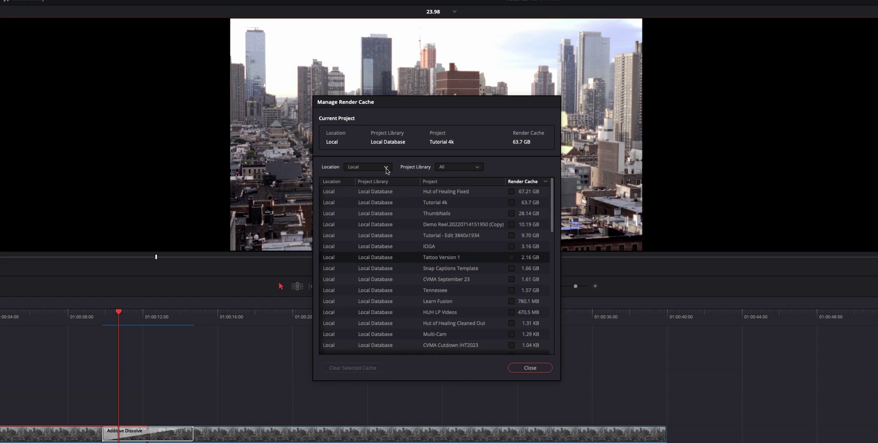
click(385, 167)
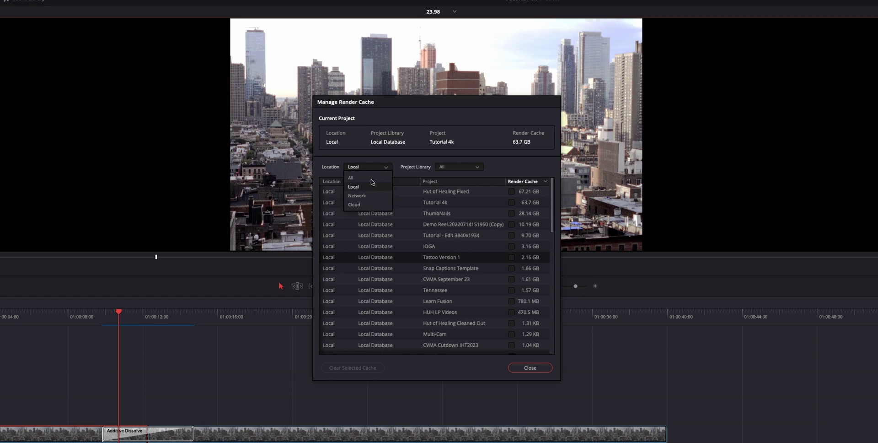
click(370, 165)
click(459, 168)
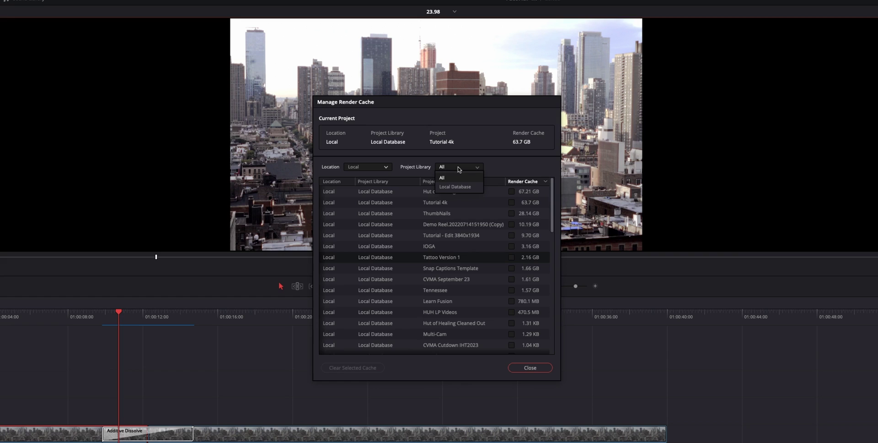
click(459, 168)
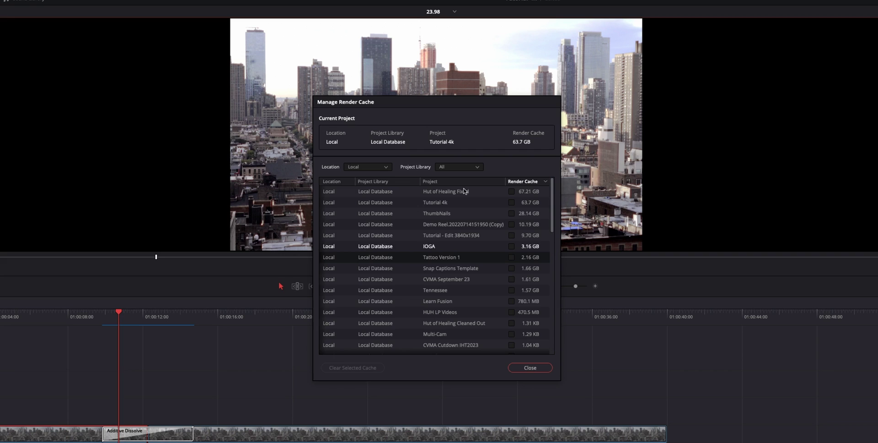
drag(479, 111, 478, 110)
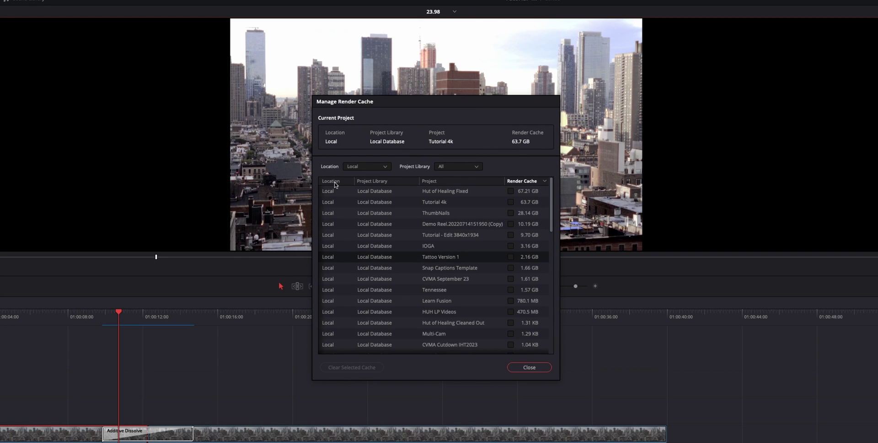
click(392, 183)
click(444, 183)
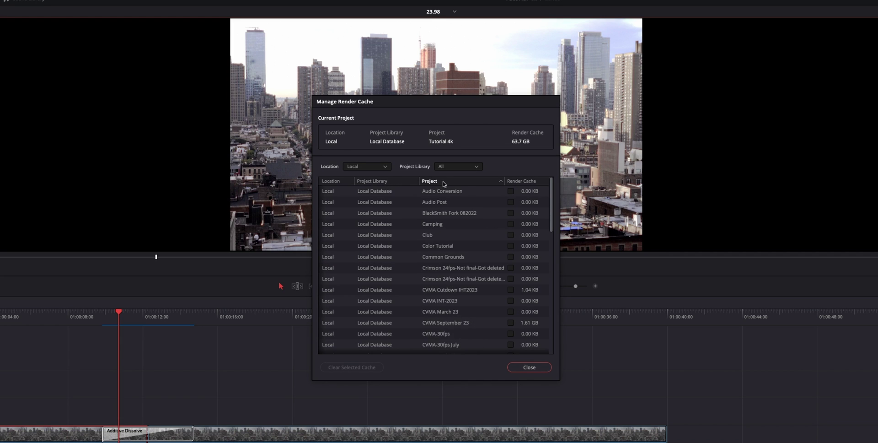
click(530, 182)
click(544, 182)
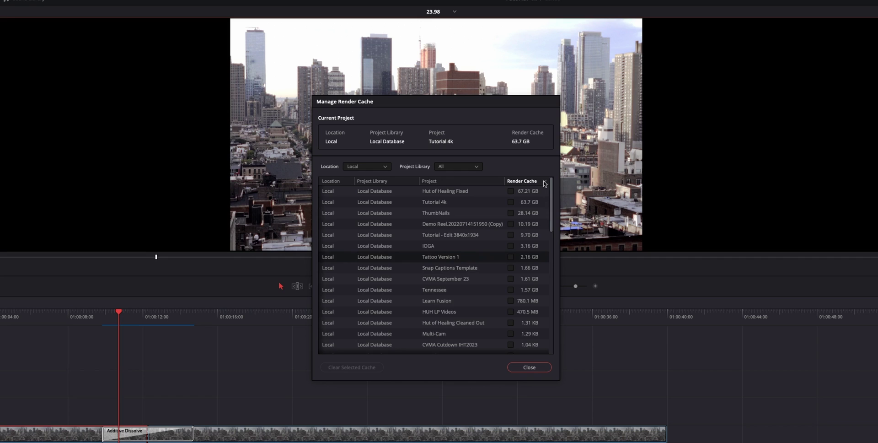
click(539, 203)
click(538, 213)
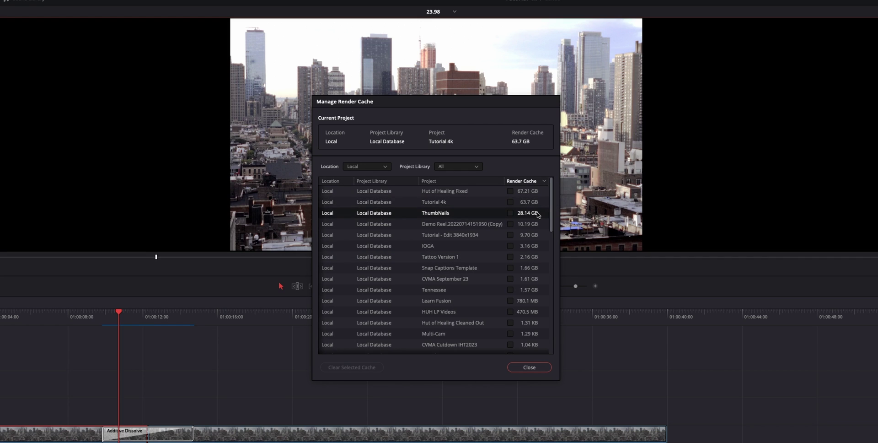
click(538, 223)
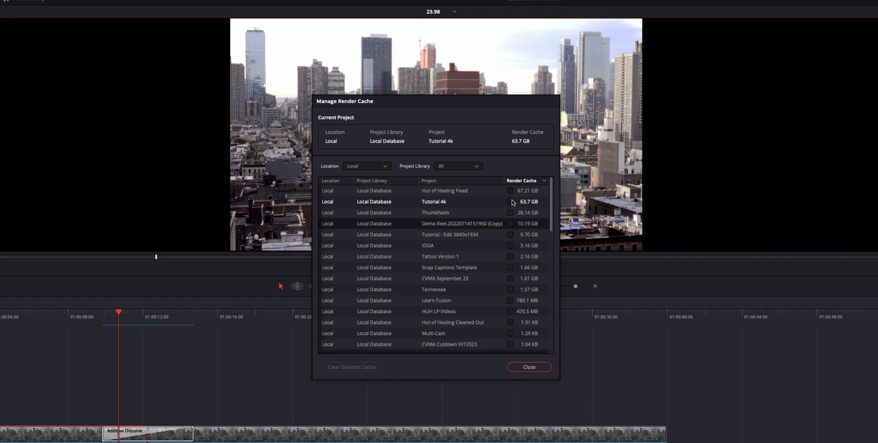
- Tick ThumbNails, Demo Reel.20220714151950 (Copy) and Tutorial - Edit 3840x1934 for cache clearing
click(510, 202)
click(510, 212)
click(510, 201)
click(510, 223)
click(511, 234)
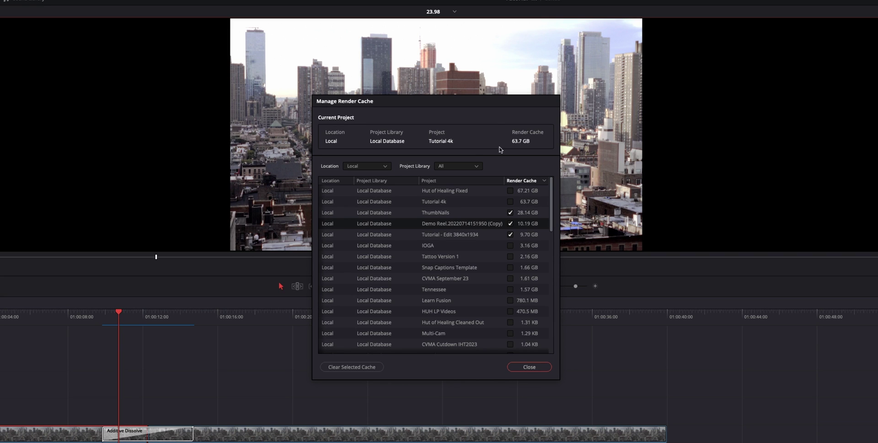
- Close the Manage Render Cache dialog to get back to the Edit page timeline
click(529, 367)
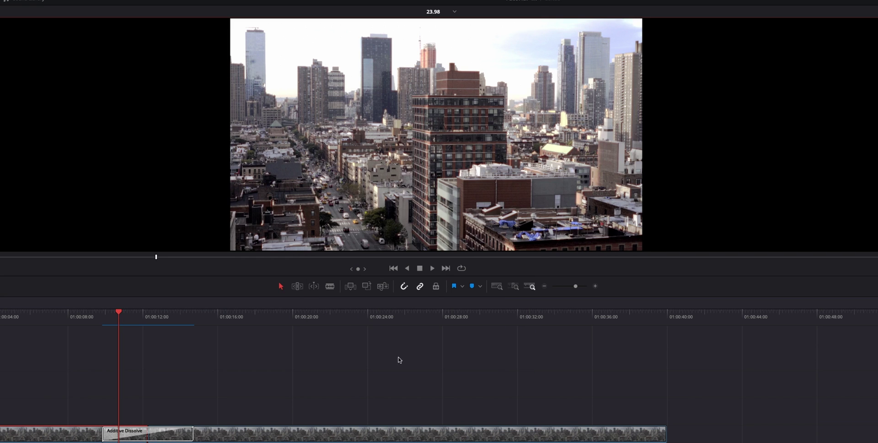